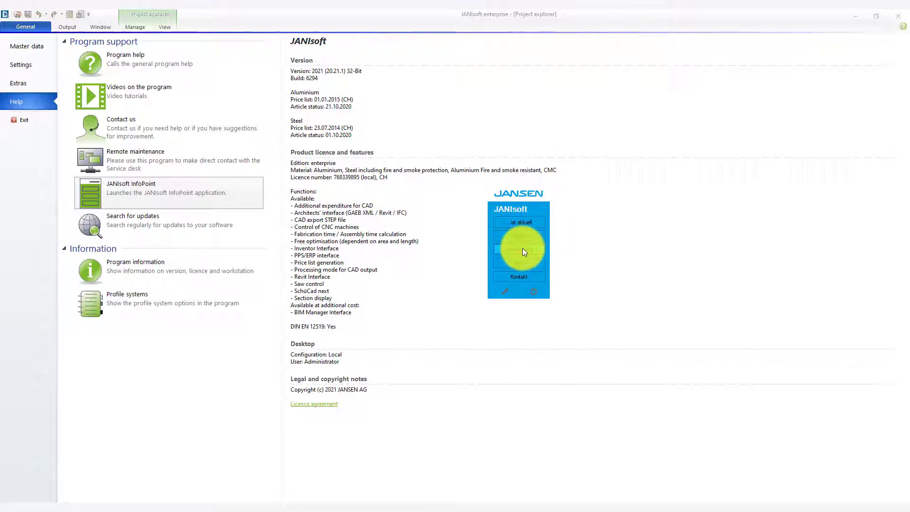
View the remote maintenance, help and contact windows offered by the JANIsoft InfoPoint launcher, closing each one.
click(523, 248)
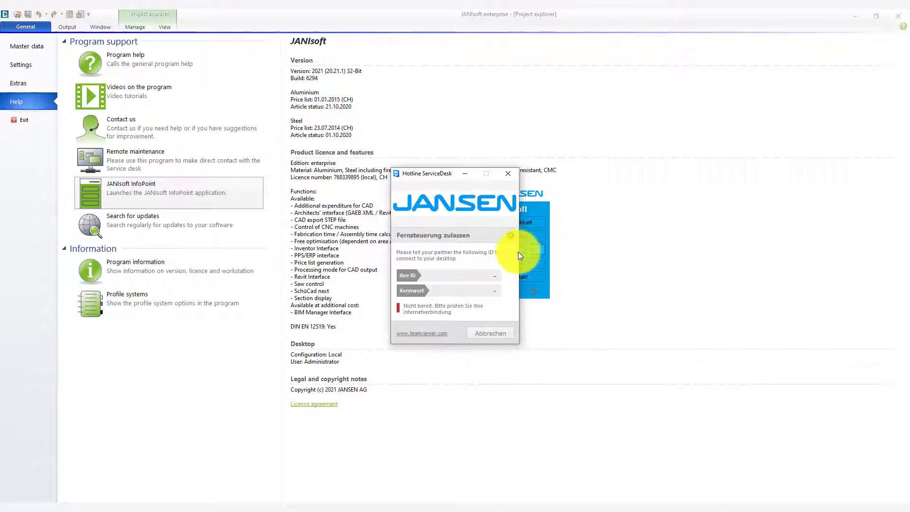
click(507, 173)
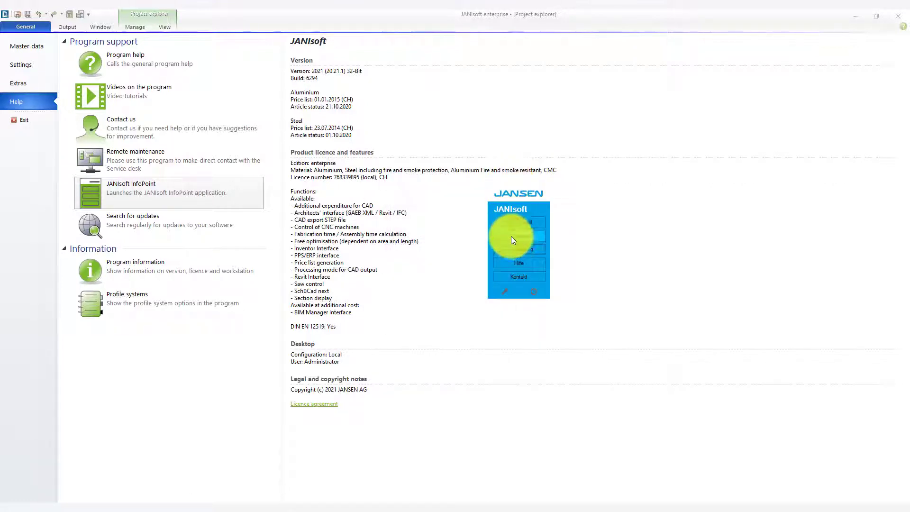
click(518, 262)
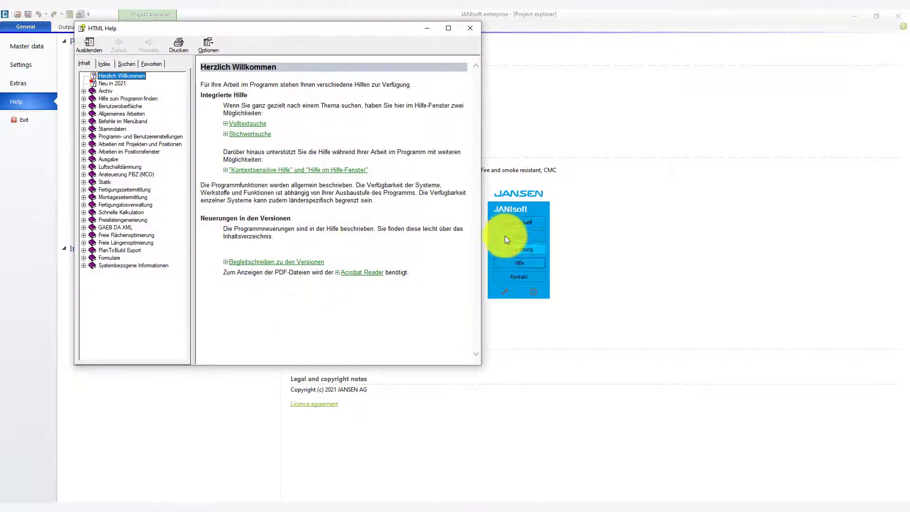
click(470, 31)
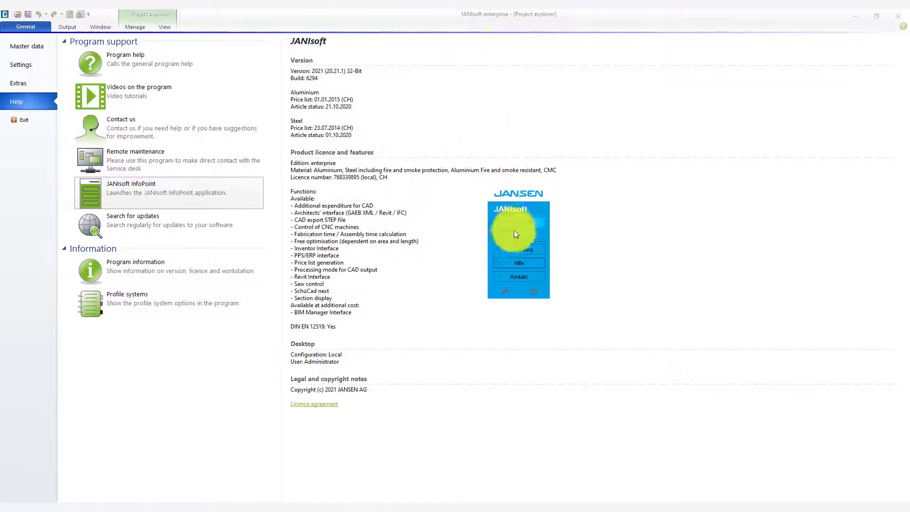
click(527, 280)
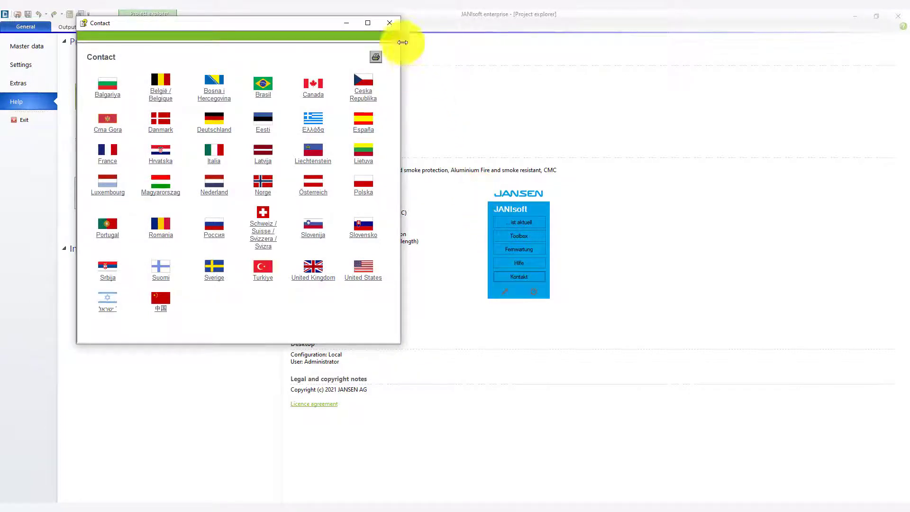
click(389, 23)
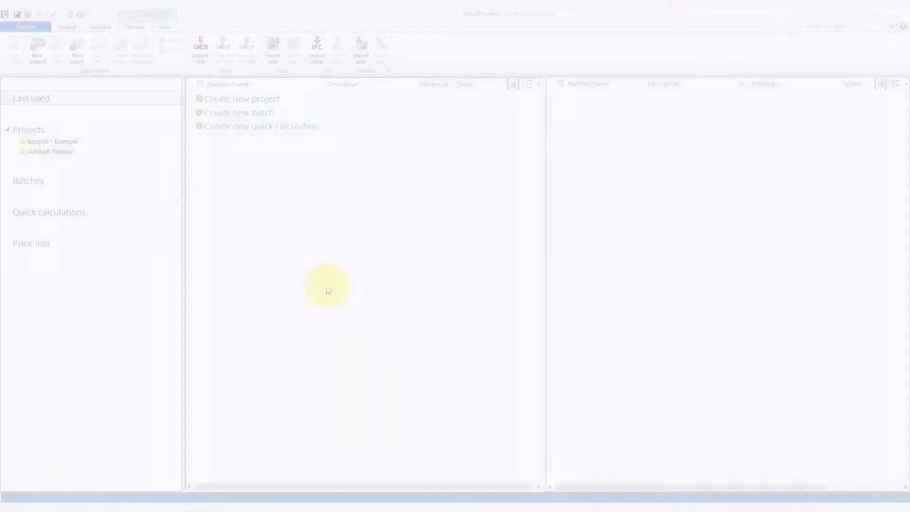
Create a new item numbered 01 with the description "Janisol Arte" in project 01-01 of the JANIsoft Release folder.
click(84, 154)
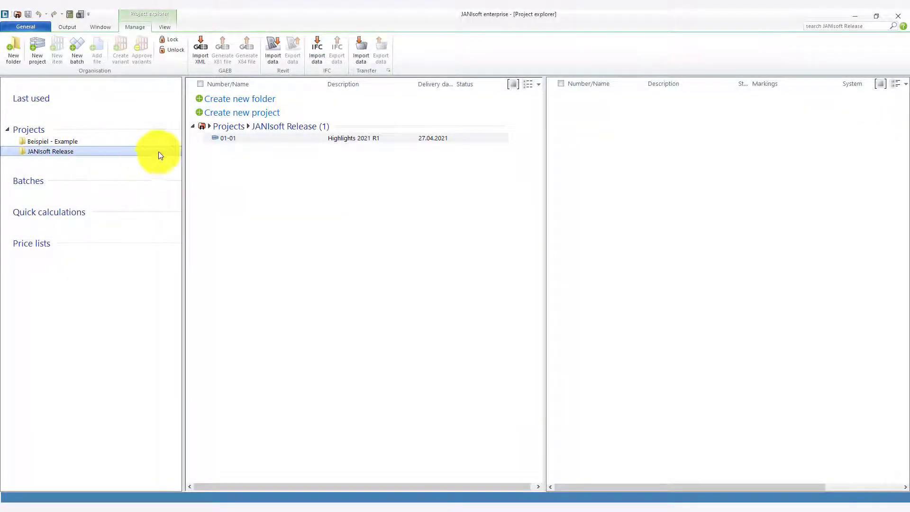
click(247, 140)
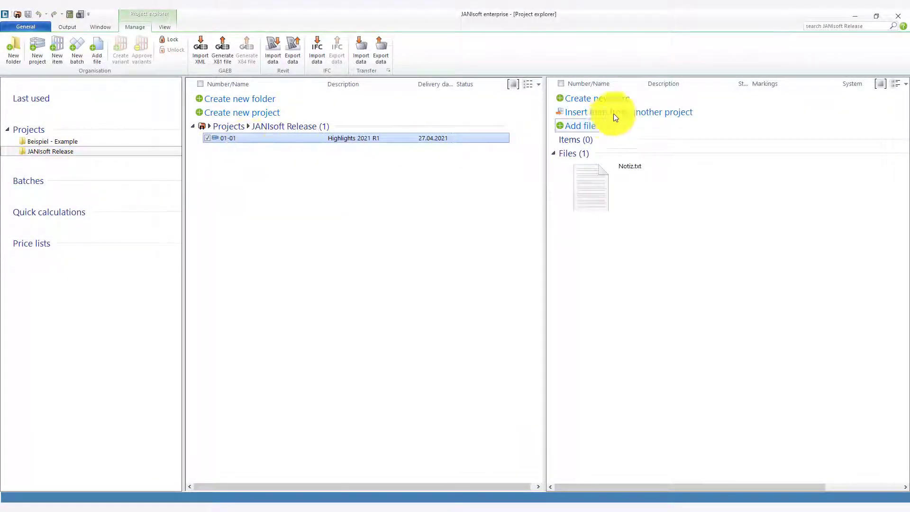
click(633, 103)
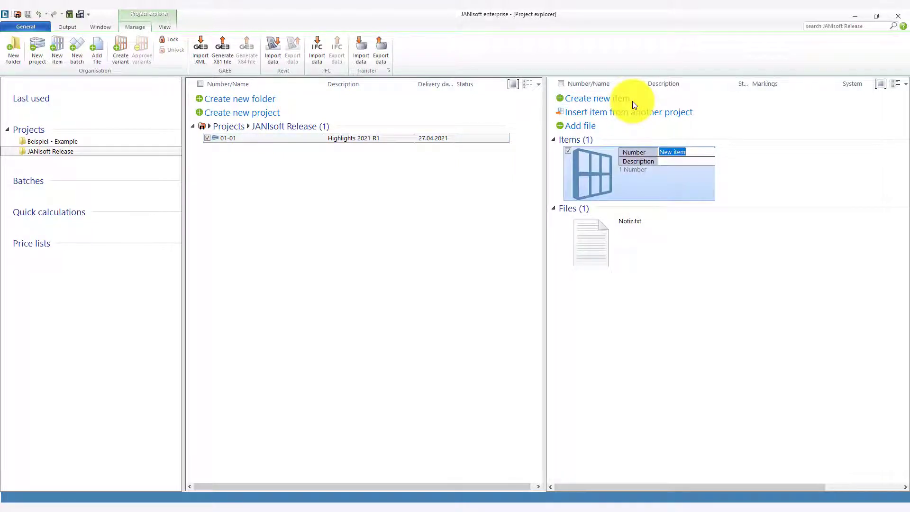
text(01)
key(Tab)
text(Janisol Arte)
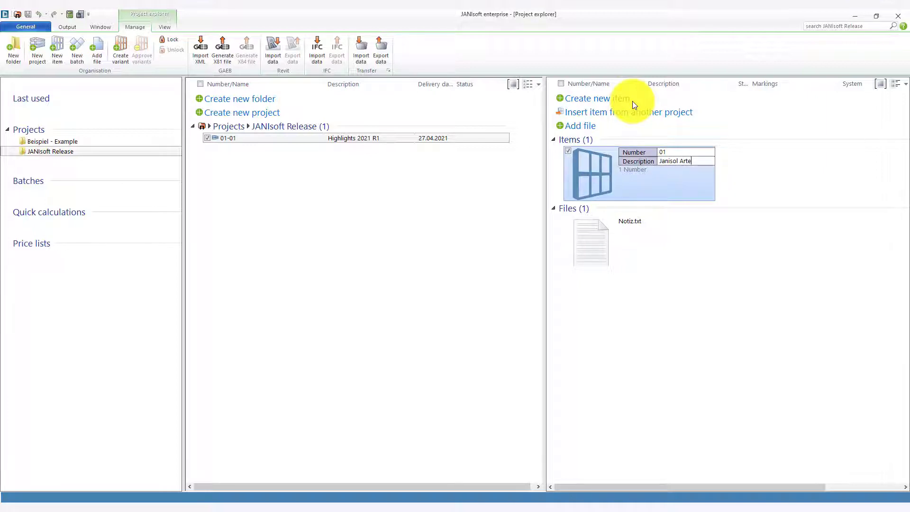
key(Return)
Open item 01 using the template "108 - Side-hung" and the Janisol Arte system.
right_click(692, 169)
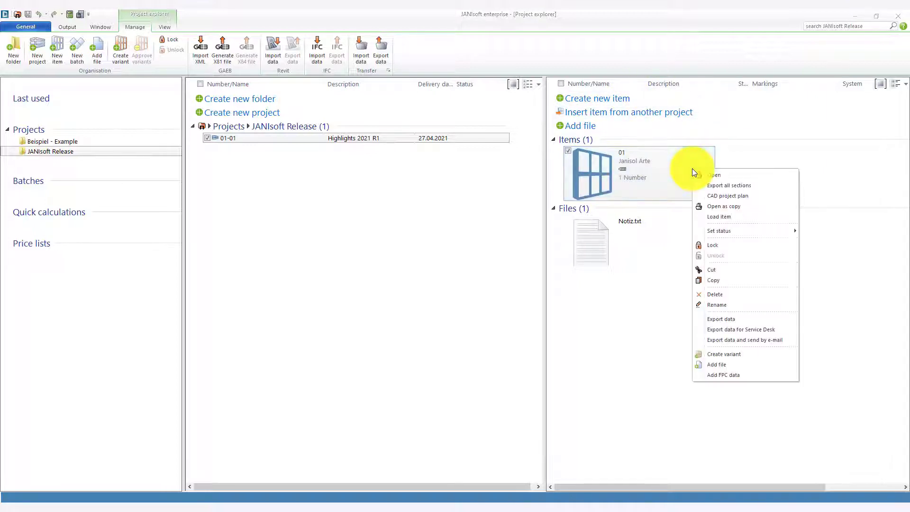
click(704, 173)
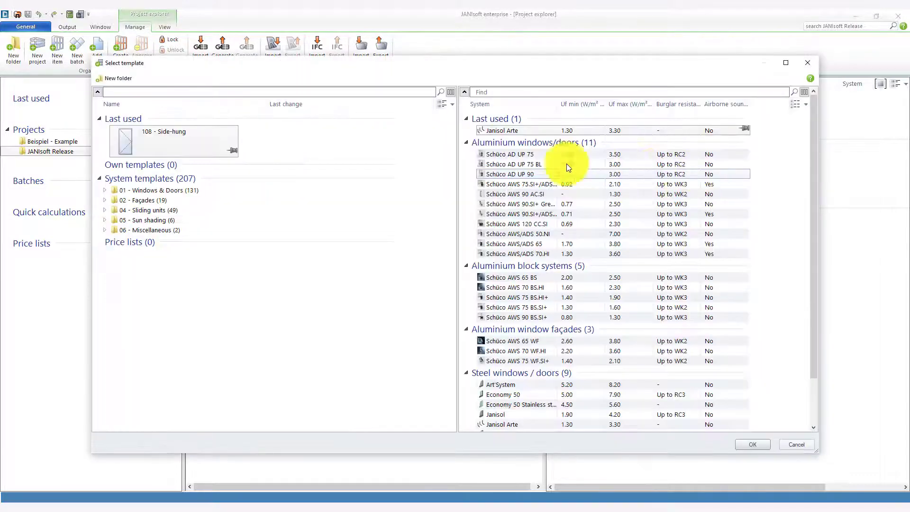
click(559, 129)
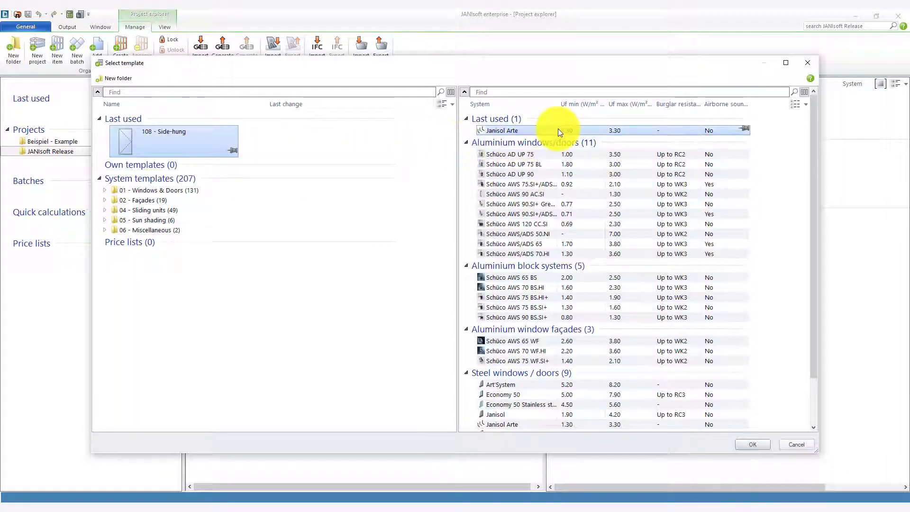
click(752, 445)
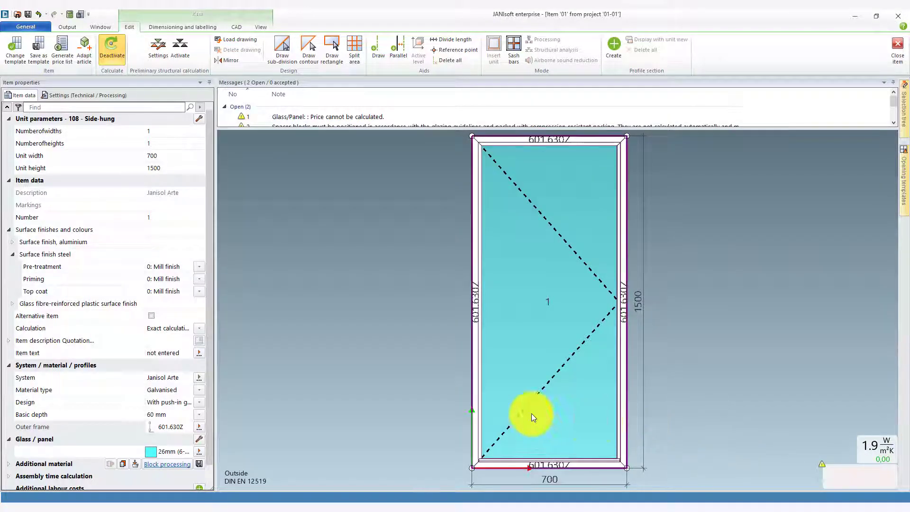
Set the item's basic depth to 66 mm and check the available Design options before and after the change.
click(199, 403)
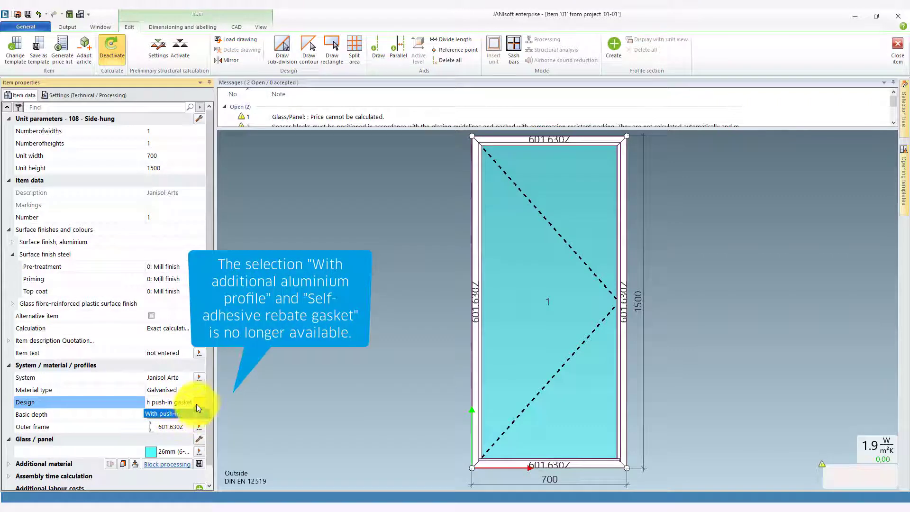
click(199, 402)
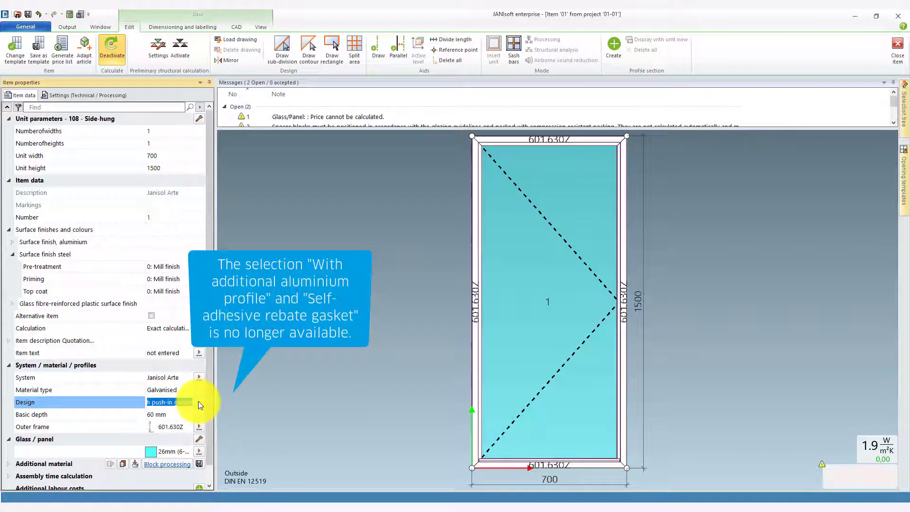
click(198, 413)
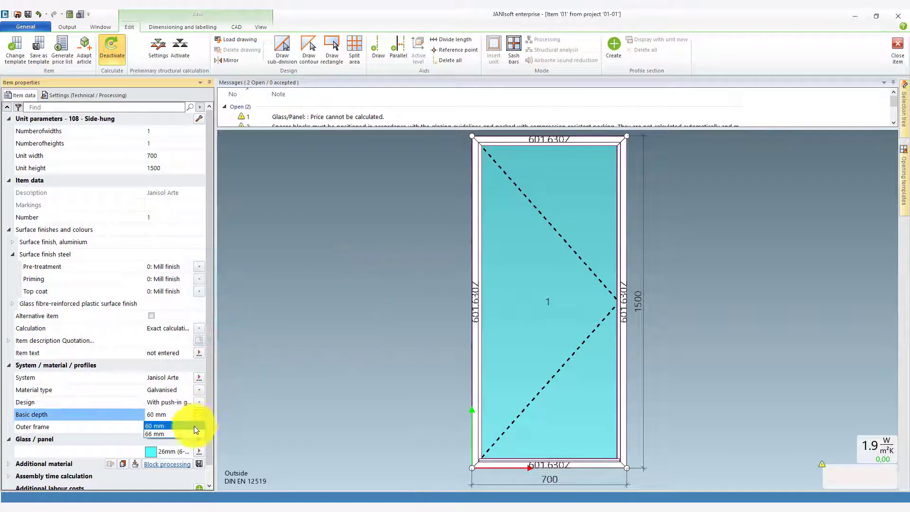
click(190, 431)
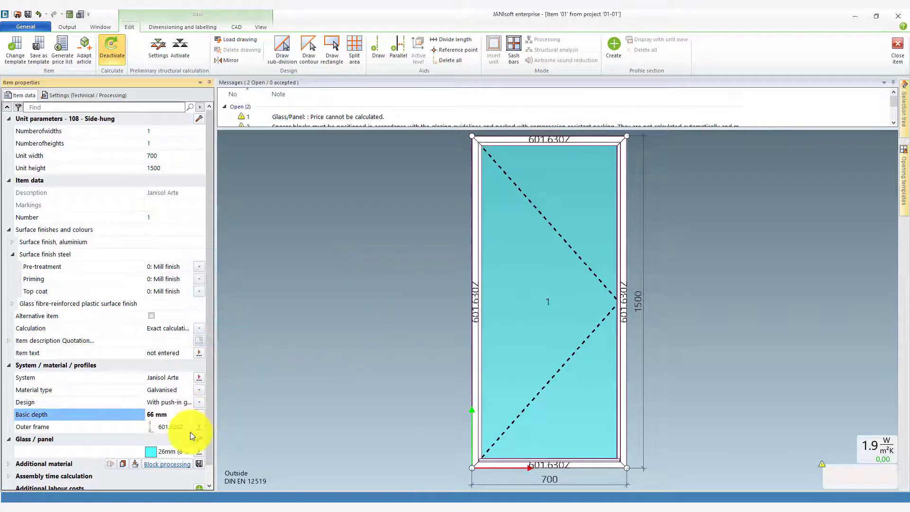
click(199, 402)
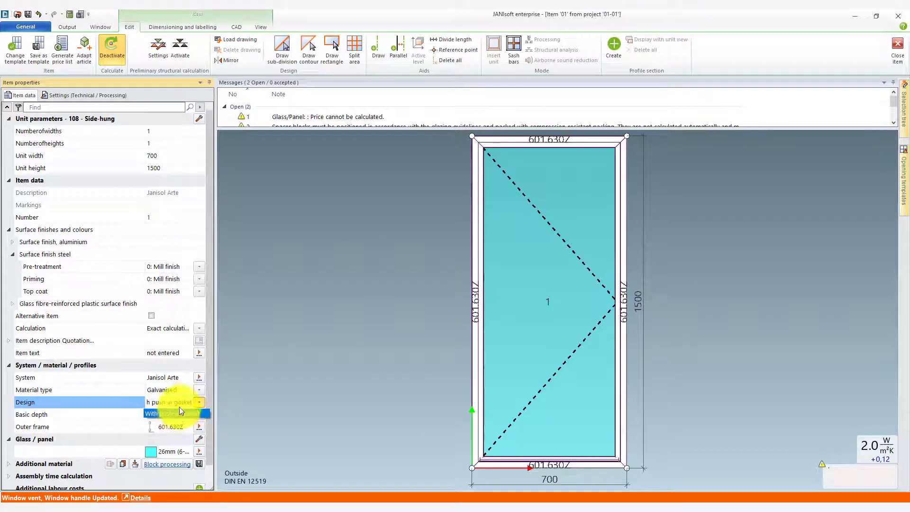
click(197, 402)
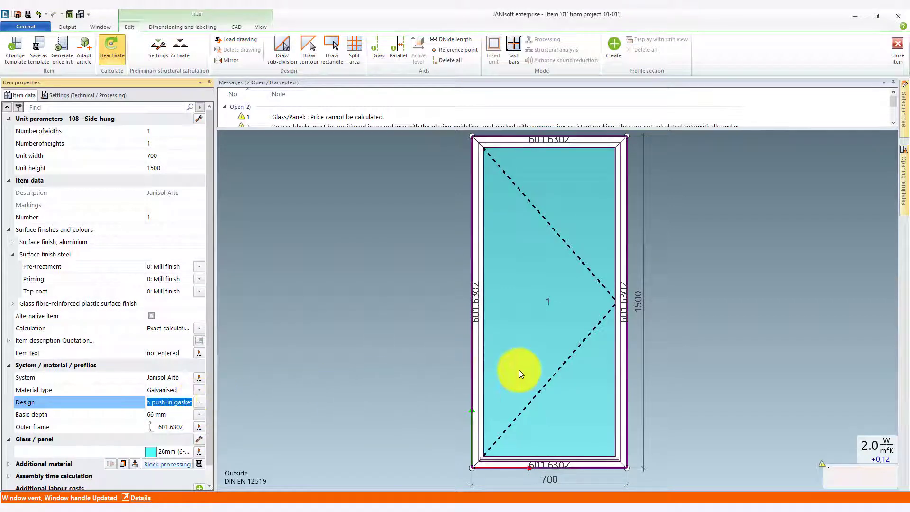
Select the window's field, widen its properties area and check the Design options for the vent profiles.
click(519, 370)
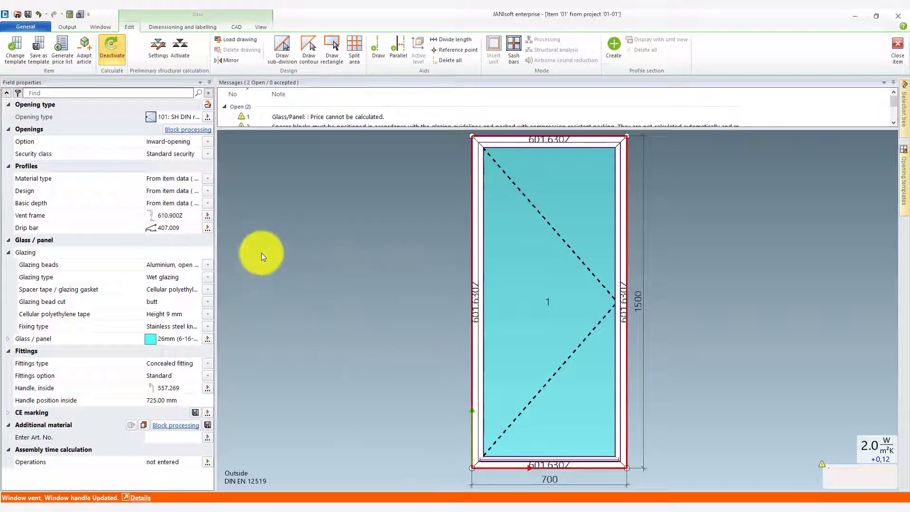
drag(216, 244, 266, 244)
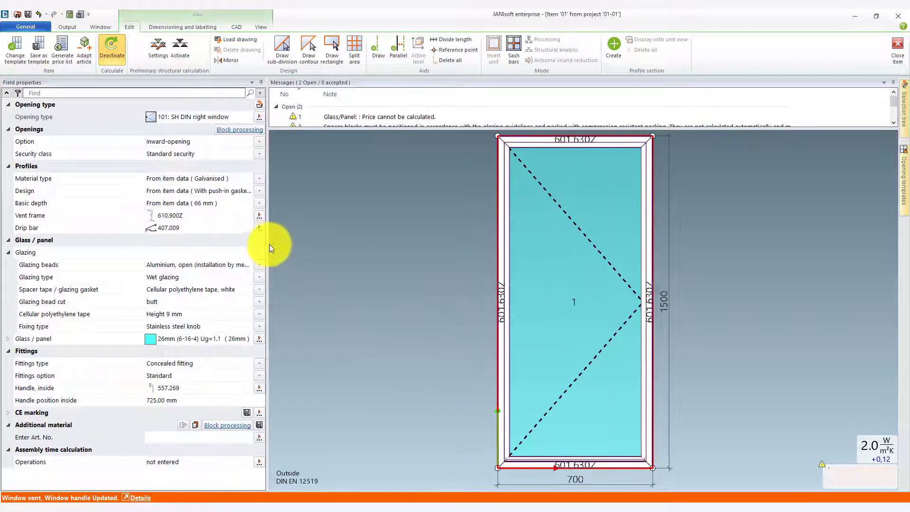
click(255, 192)
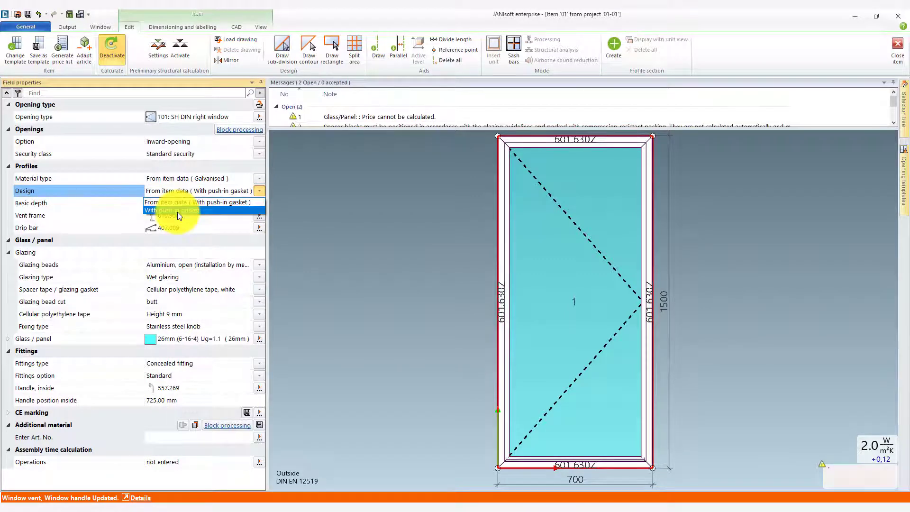
click(347, 218)
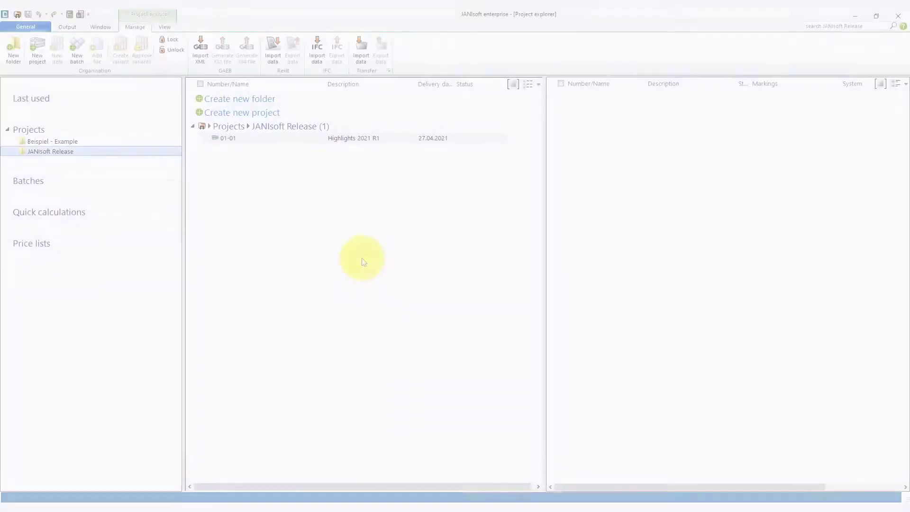
Create a new item numbered 02 with the description "Janisol HI" in project 01-01.
click(302, 140)
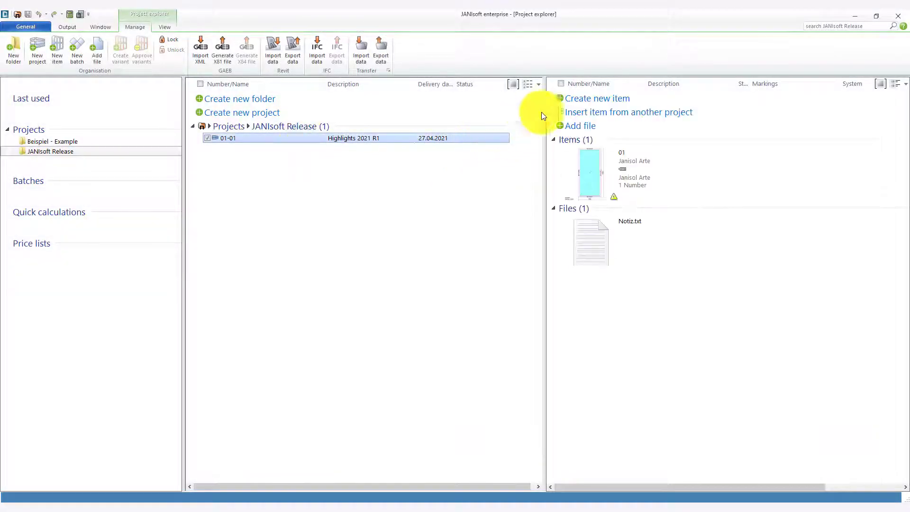
click(606, 100)
text(02)
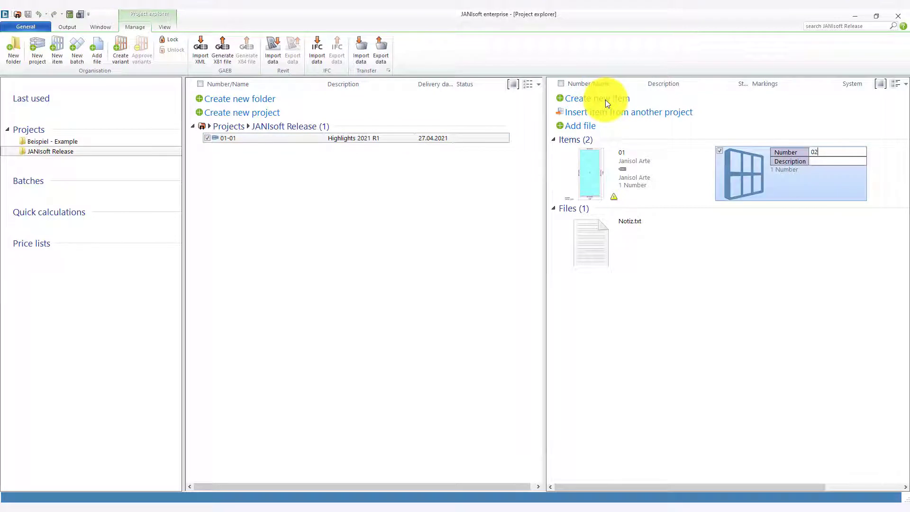
key(Tab)
text(Janisol HI)
key(Return)
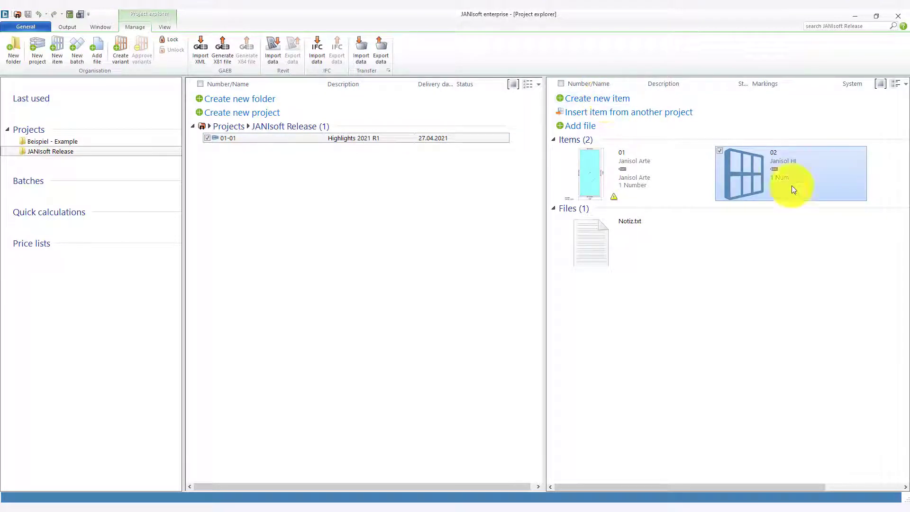
Open item 02 using the outward-opening door template "100 - Single-leaf door outward opening" and the Janisol HI system.
right_click(838, 178)
click(842, 183)
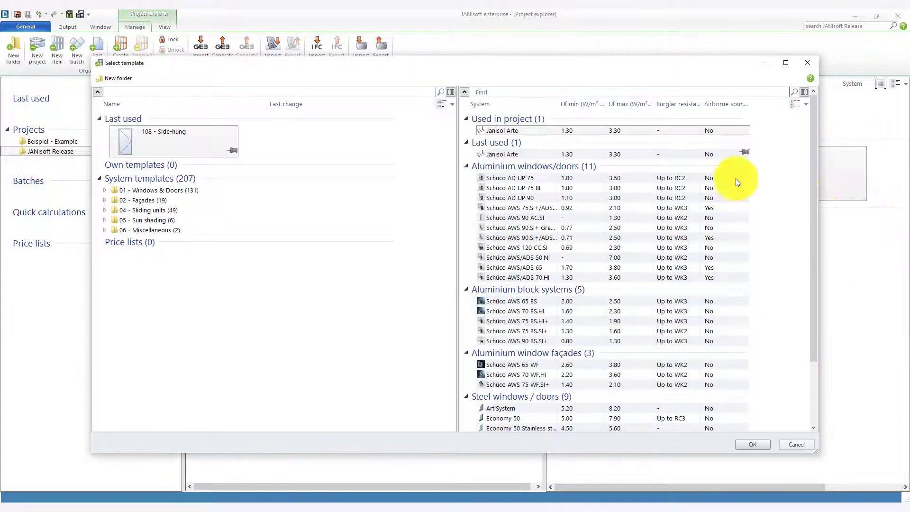
click(108, 189)
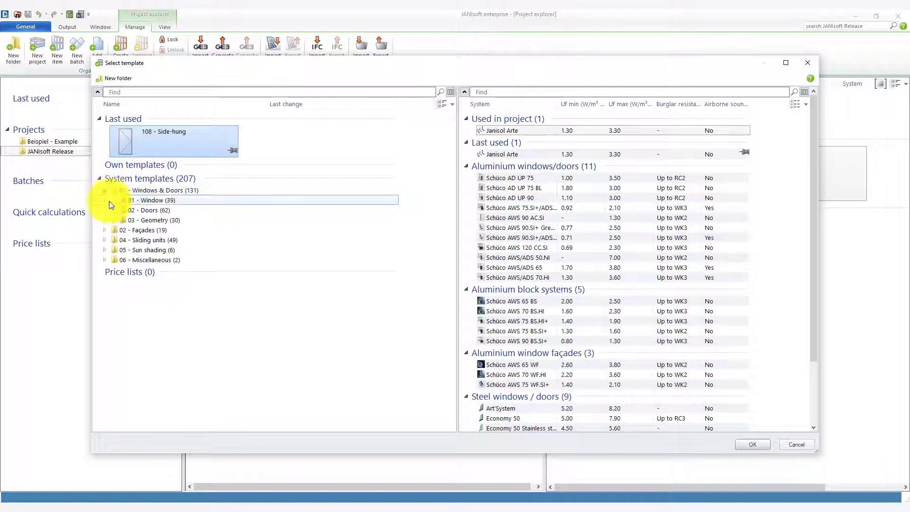
click(113, 210)
double_click(122, 229)
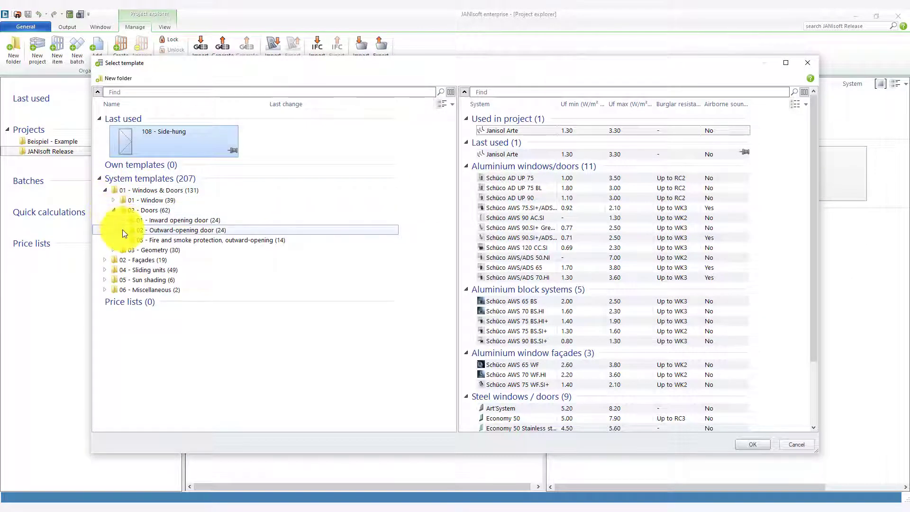
click(205, 141)
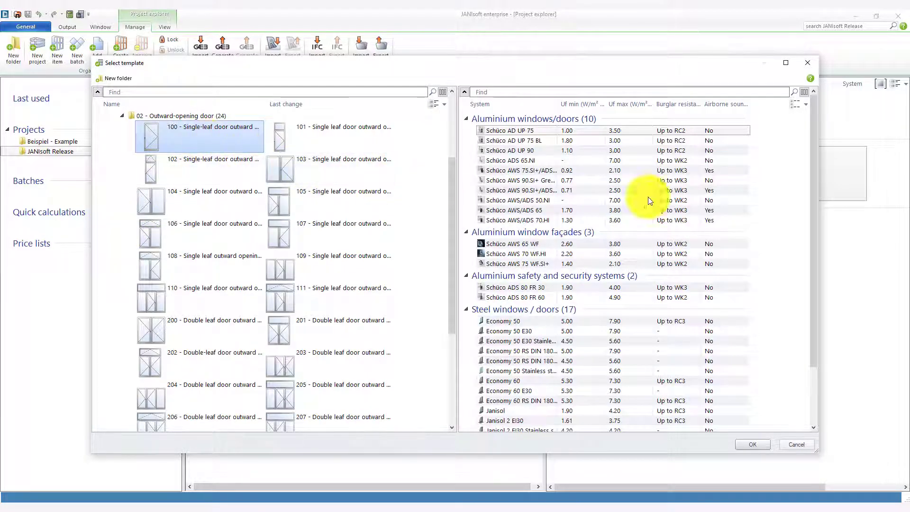
drag(814, 208, 815, 313)
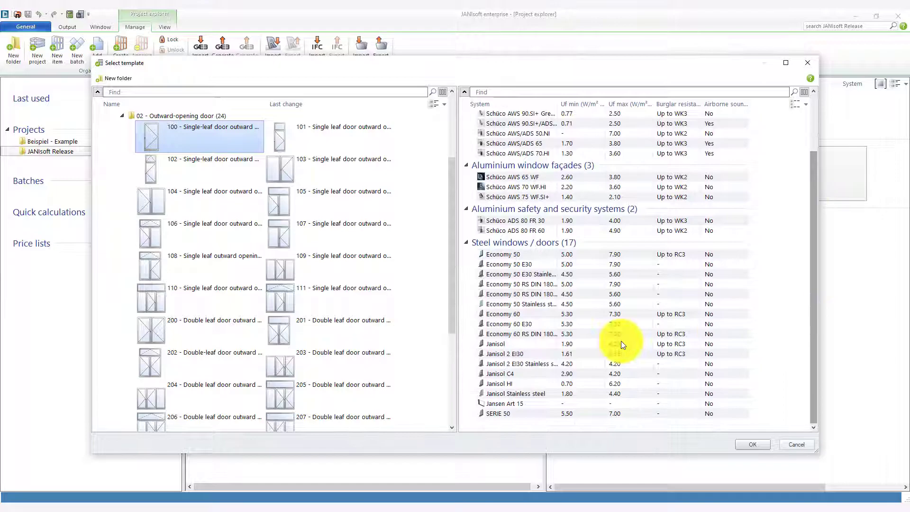
click(491, 382)
click(748, 443)
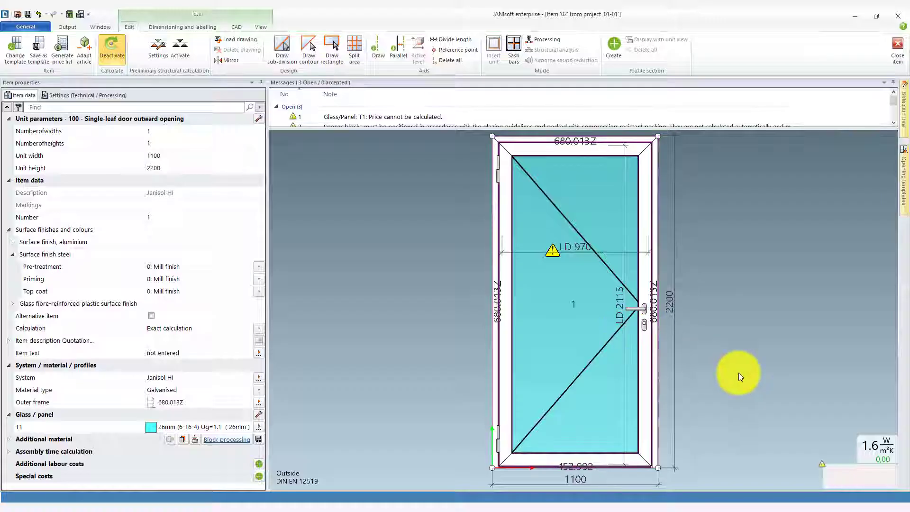
Examine the door's U value calculation and the section of its lock-side leaf profile.
click(887, 448)
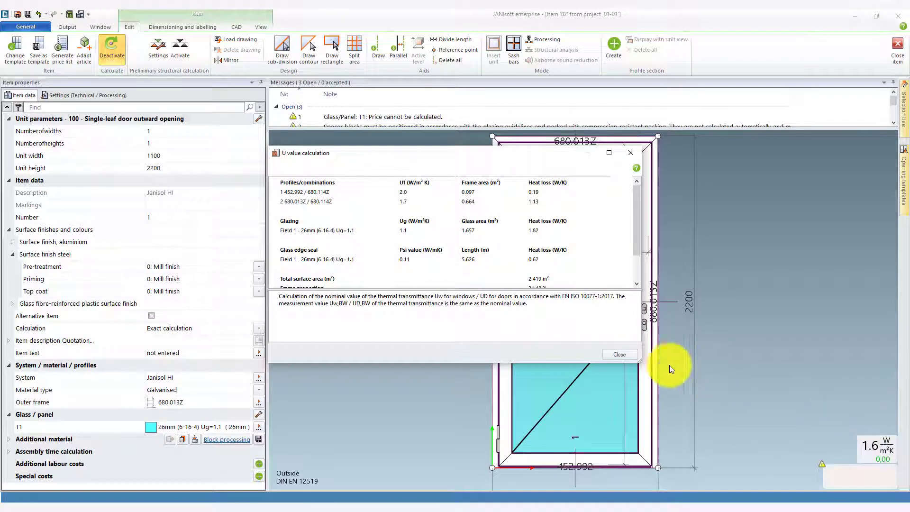
click(634, 357)
click(647, 374)
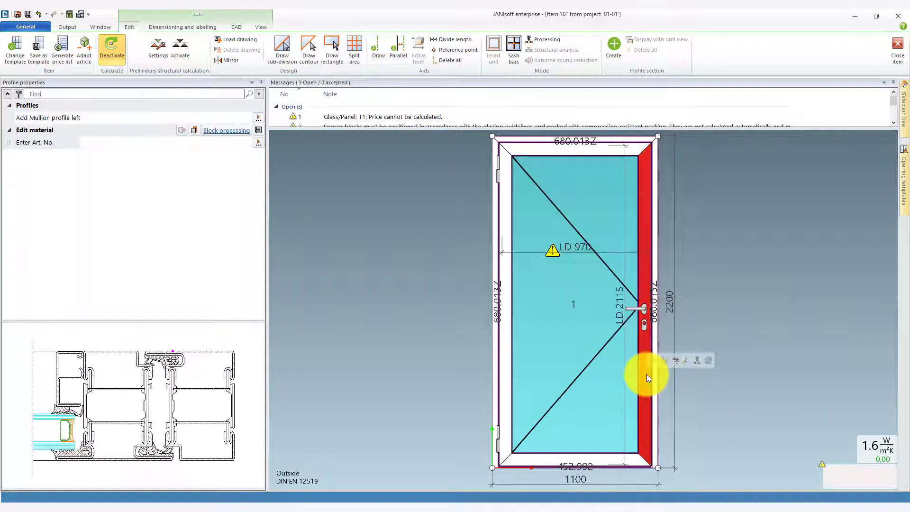
Look up leaf profile 680.114Z in the Jansen Docu Center and examine the U value pages 242 and 244 of the first Janisol HI Türen documentation.
click(705, 363)
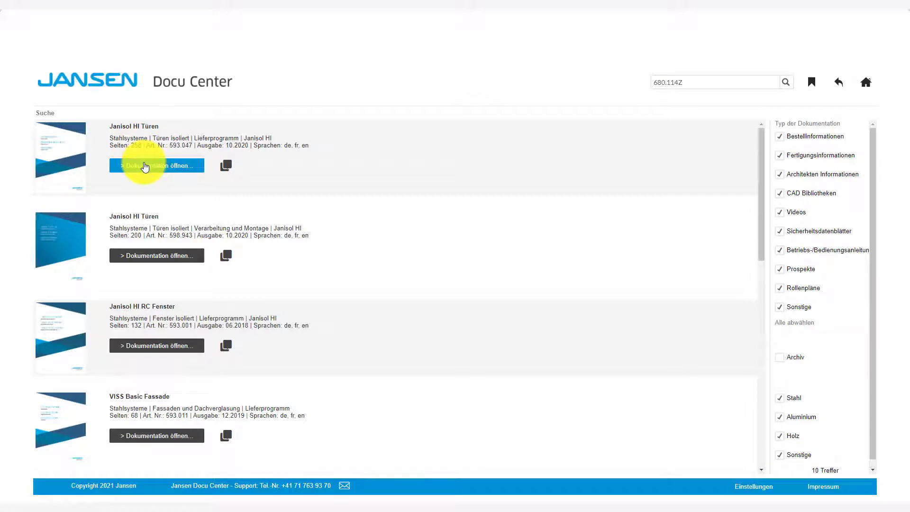
click(149, 169)
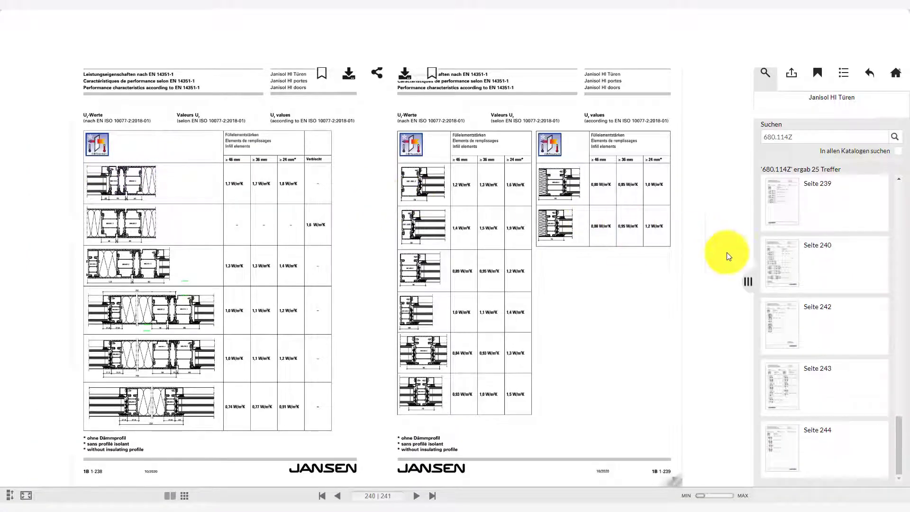
click(819, 313)
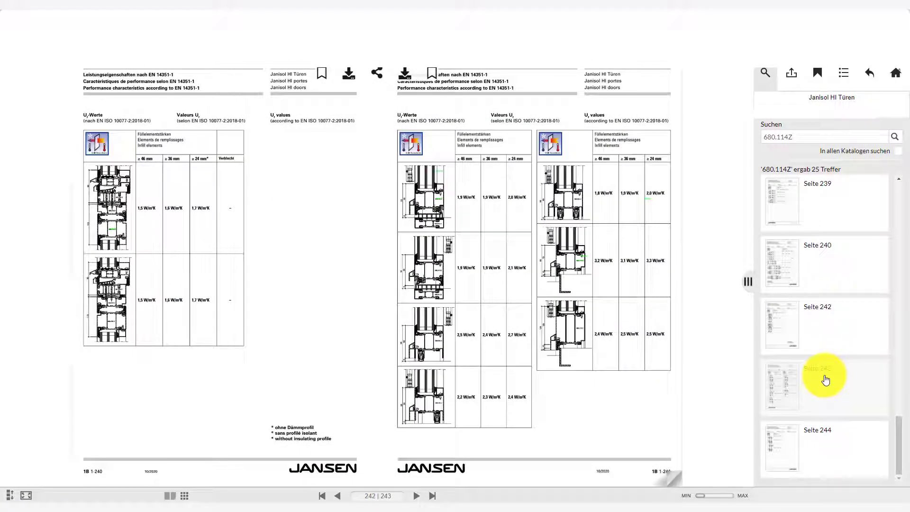
click(833, 453)
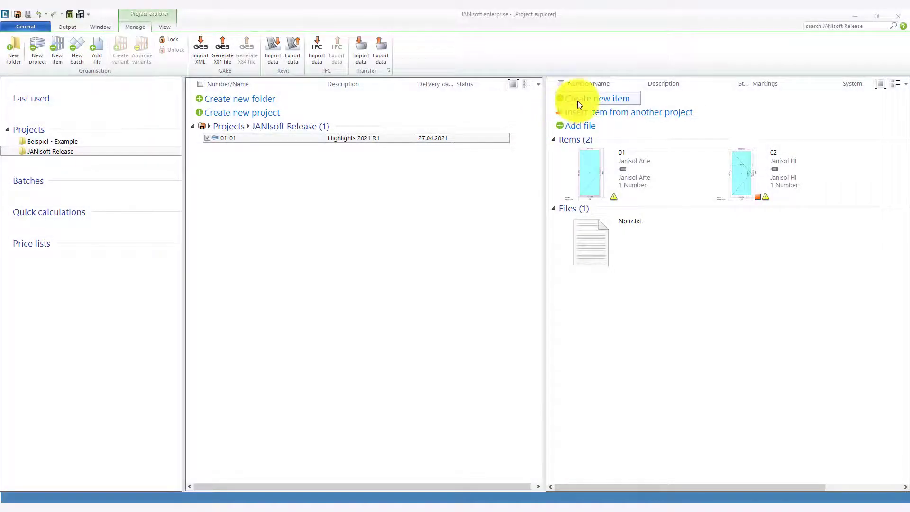
Create a new item numbered 03 with the description "Janisol arte 66" in project 01-01.
click(577, 100)
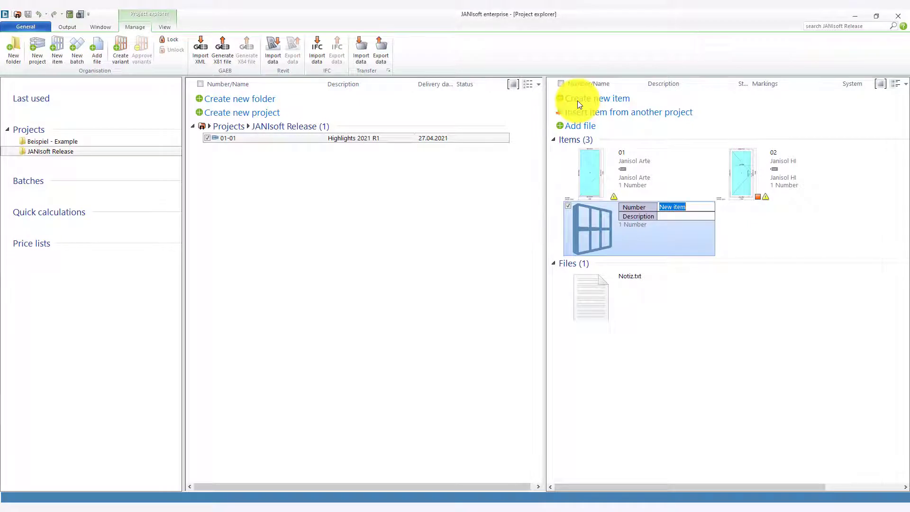
text(03)
key(Tab)
text(Janisol a)
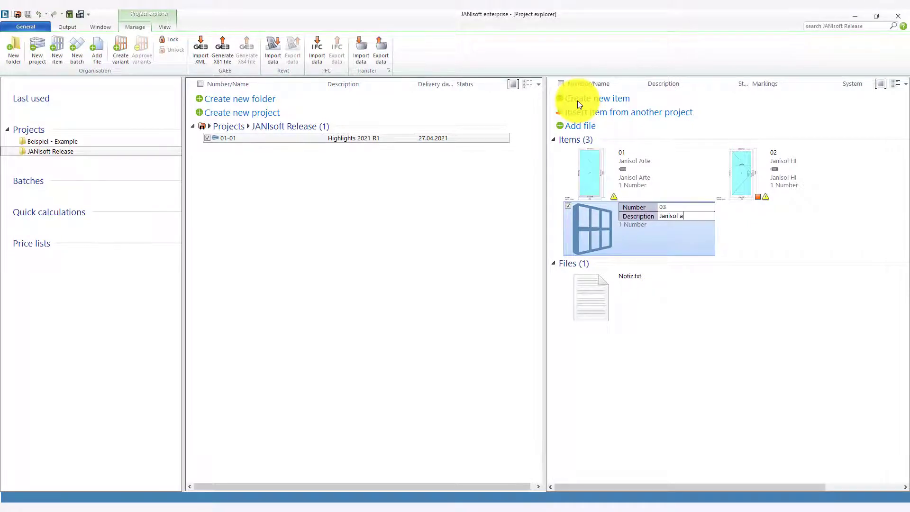
text(rte 66)
key(Return)
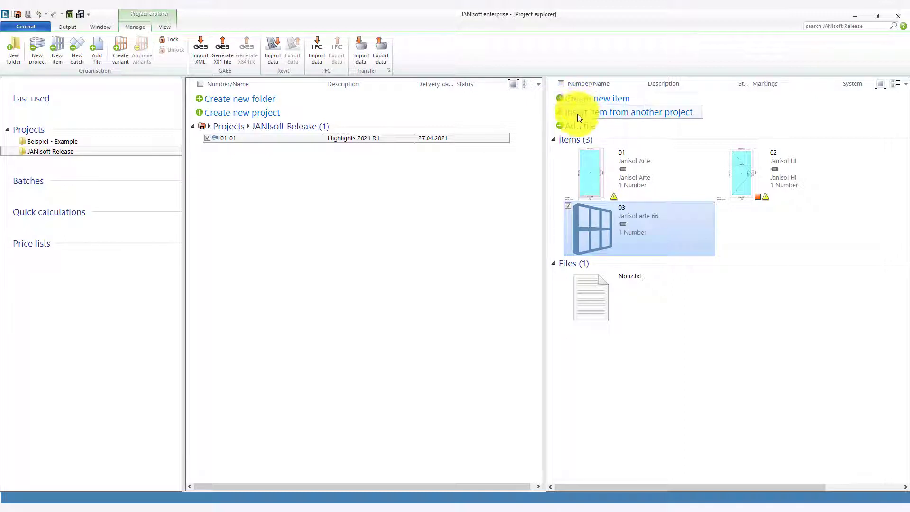
Open item 03 using the window template "108 - Side-hung" and the Janisol Arte system.
right_click(638, 216)
click(699, 219)
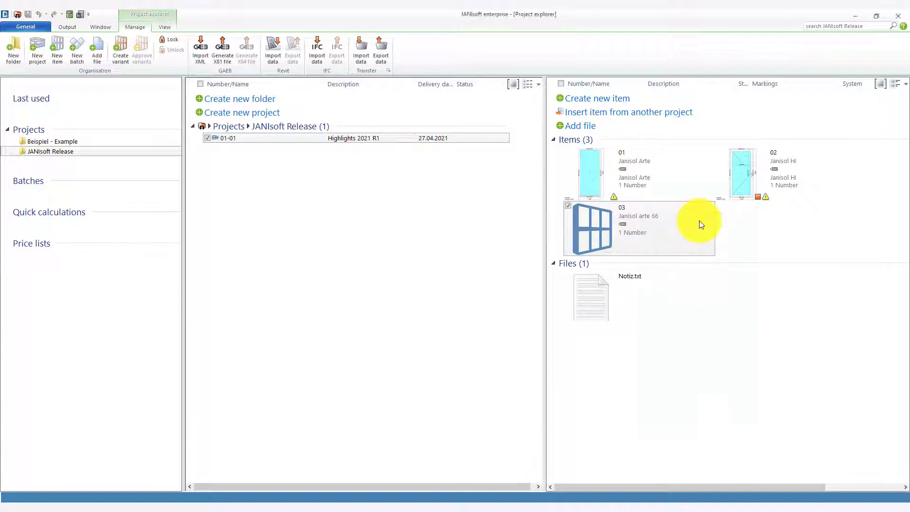
click(314, 142)
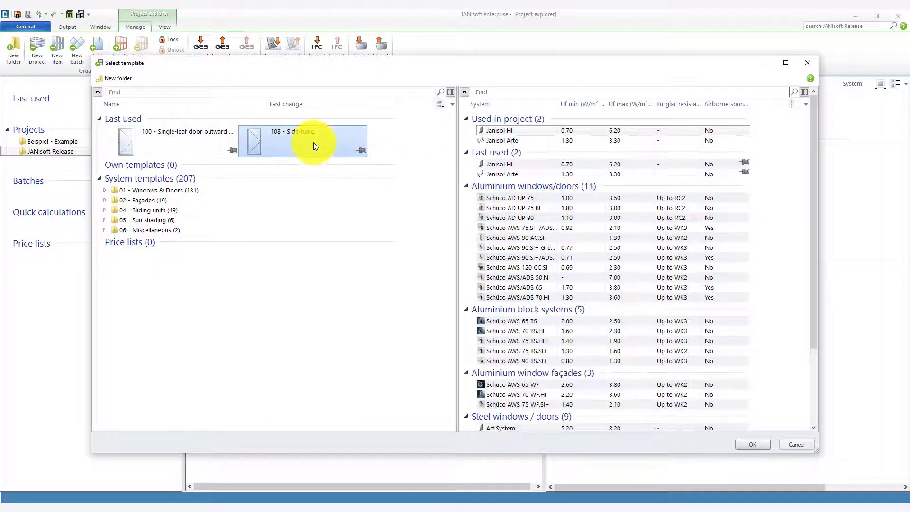
click(638, 175)
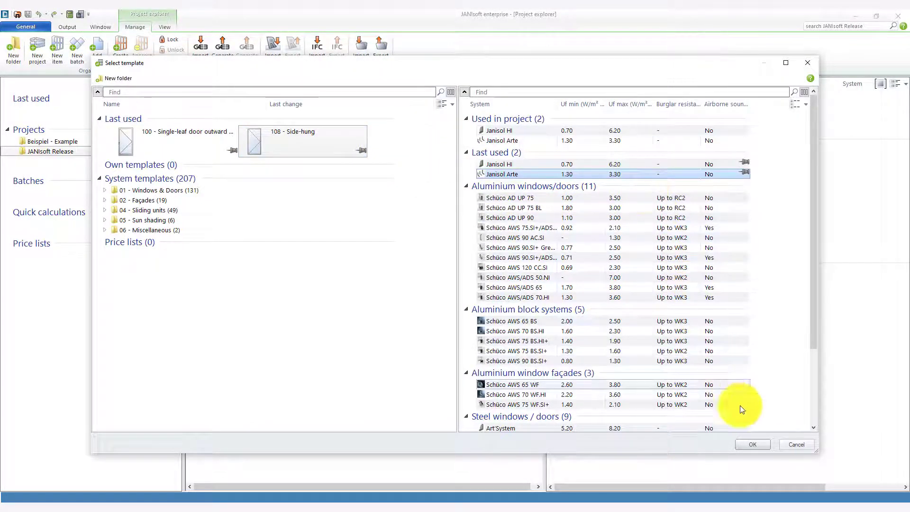
click(763, 444)
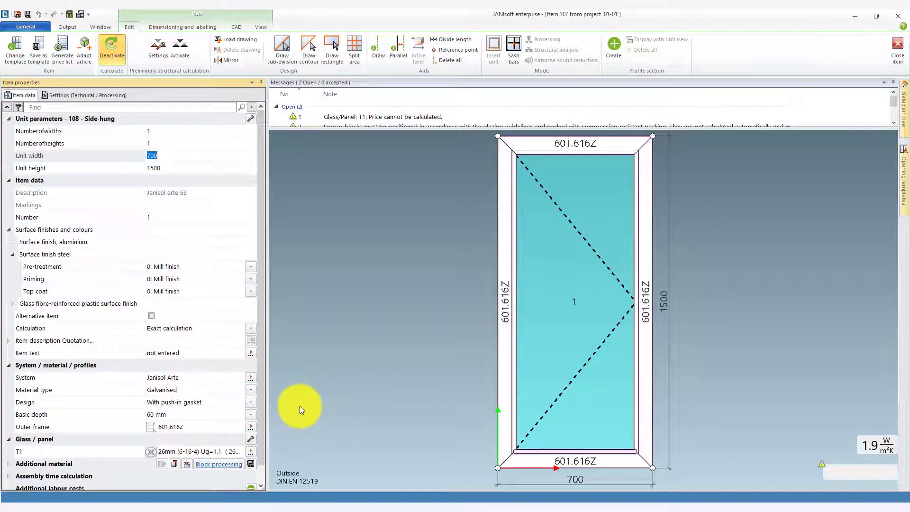
Set the window's basic depth to 66 mm and its material type to Corten, and select the window's field.
click(254, 414)
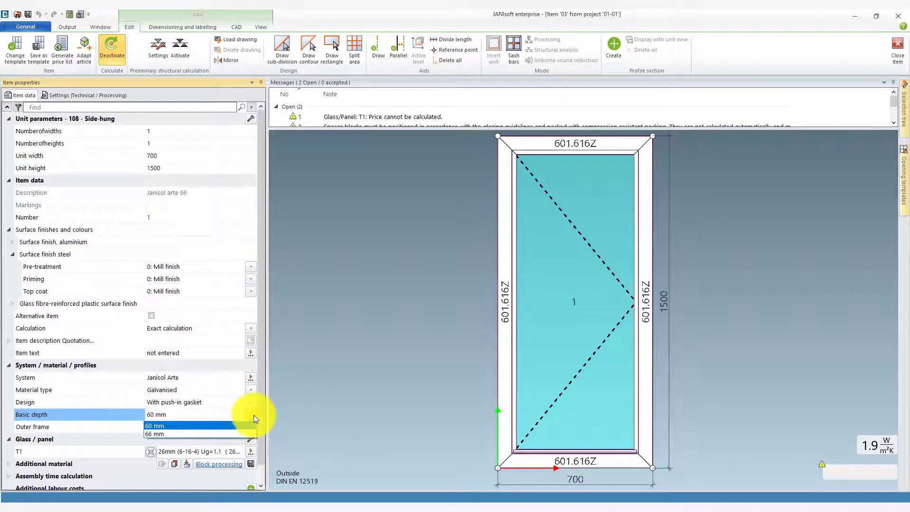
click(235, 433)
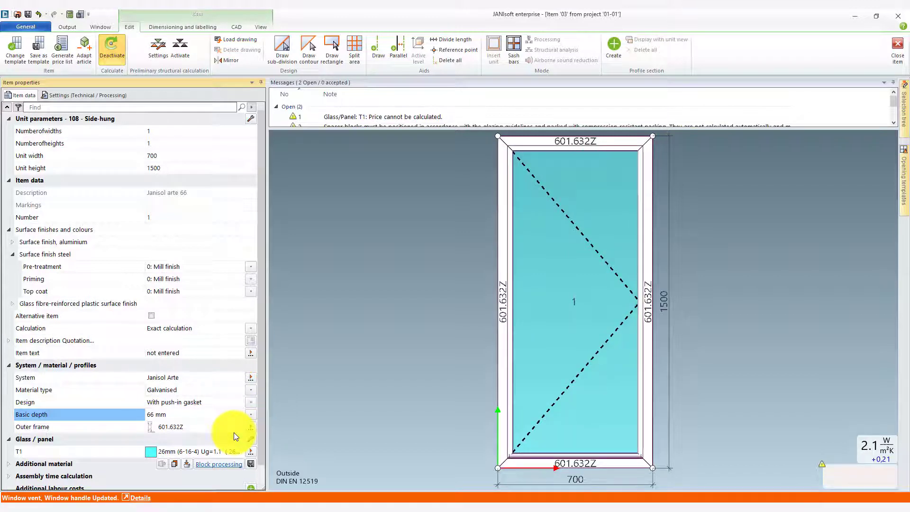
click(251, 391)
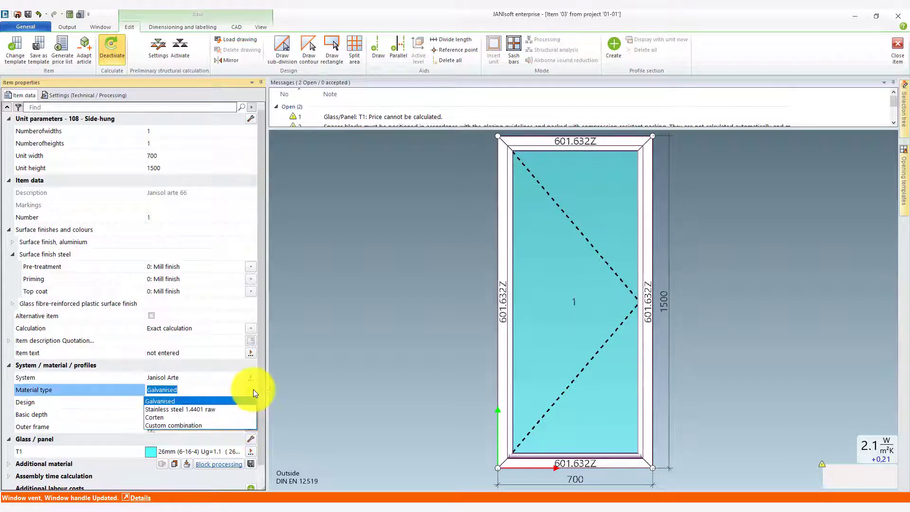
click(241, 417)
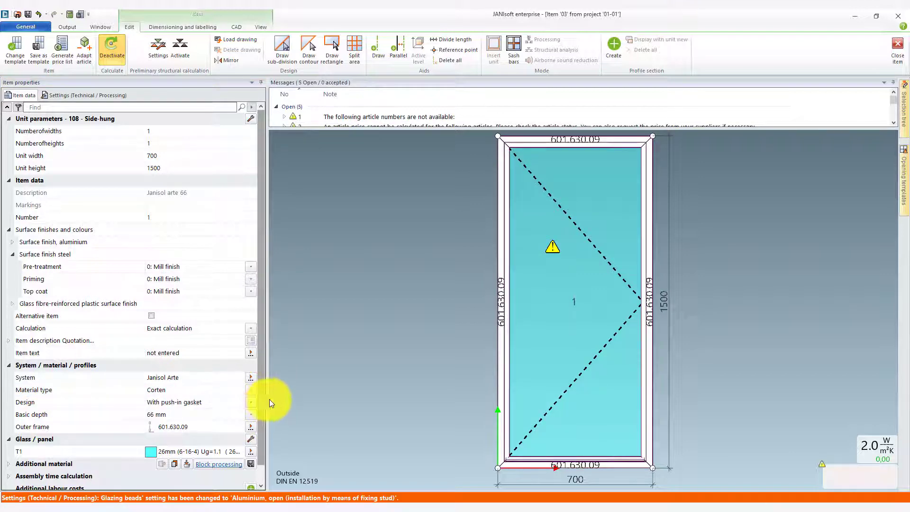
click(538, 312)
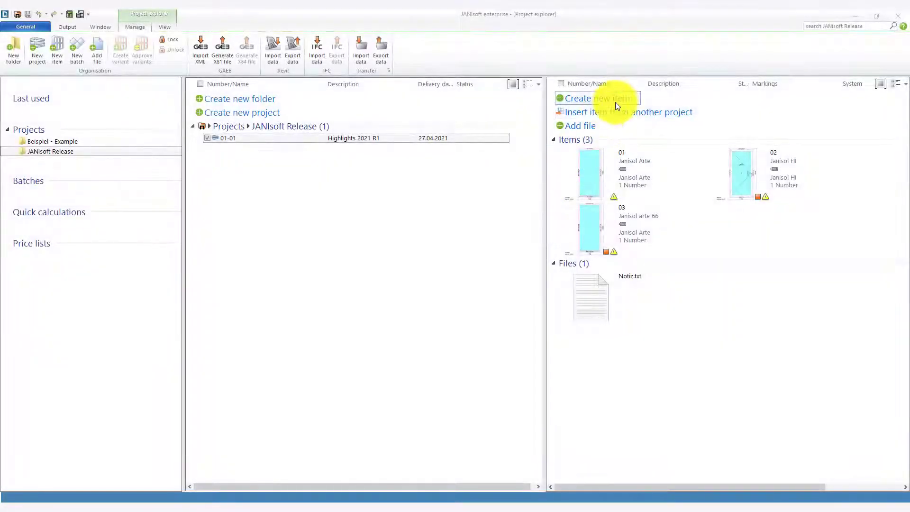
Create a new item numbered 04 with the description "Janisol RC" in project 01-01.
click(617, 101)
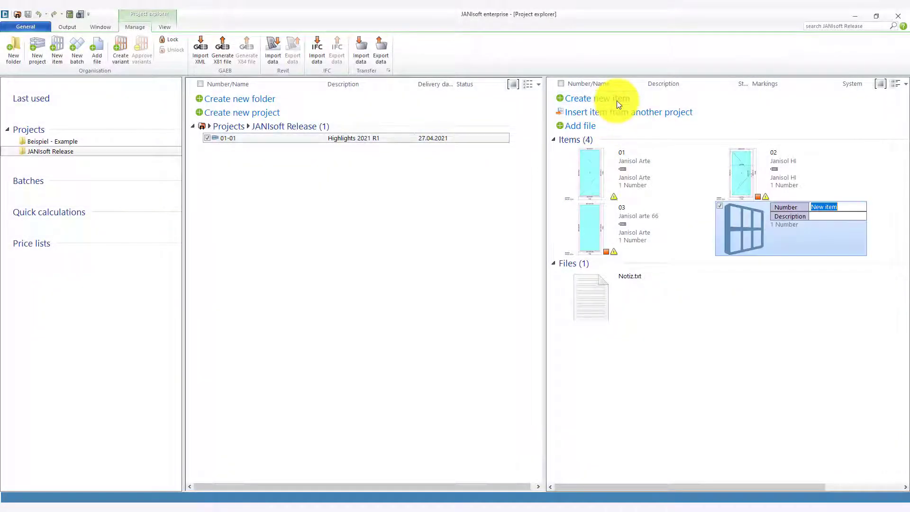
text(04)
key(Tab)
text(Janiso)
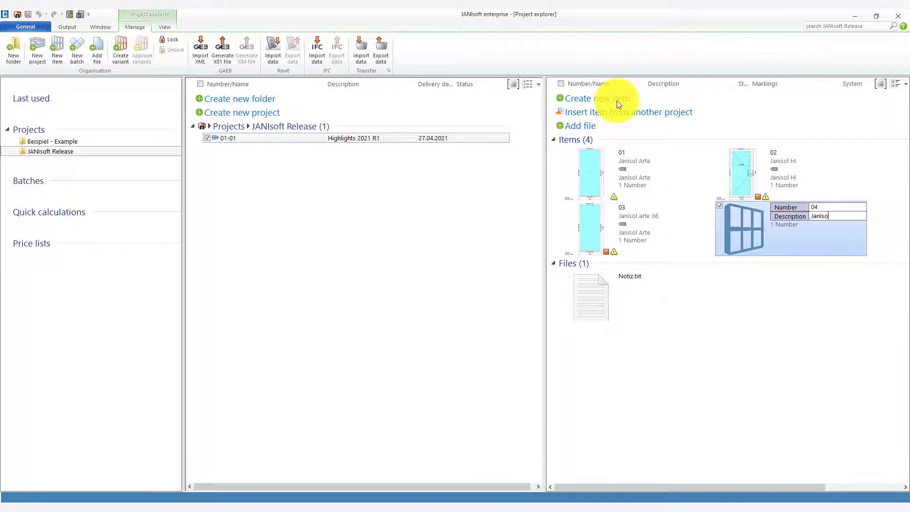
text(l RC)
key(Return)
Open item 04 using the outward-opening door template "100 - Single-leaf door outward opening" and the Janisol steel system.
right_click(811, 213)
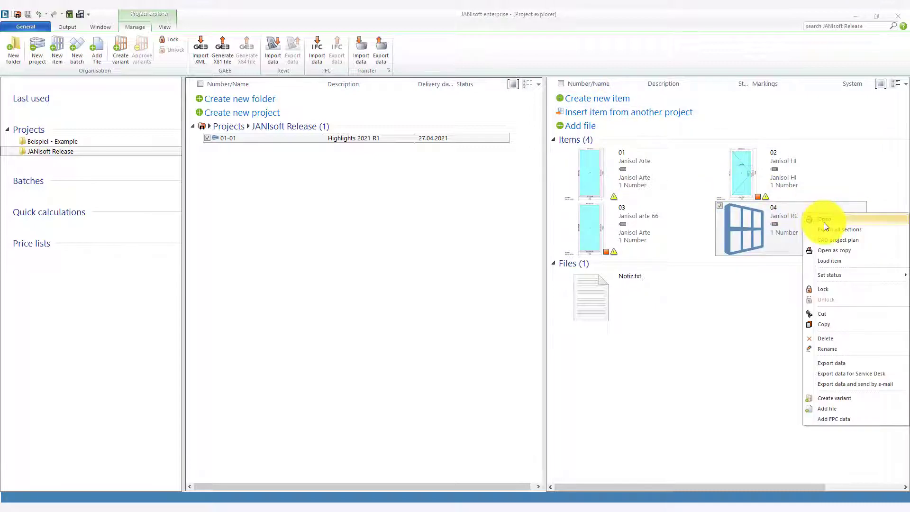
click(824, 223)
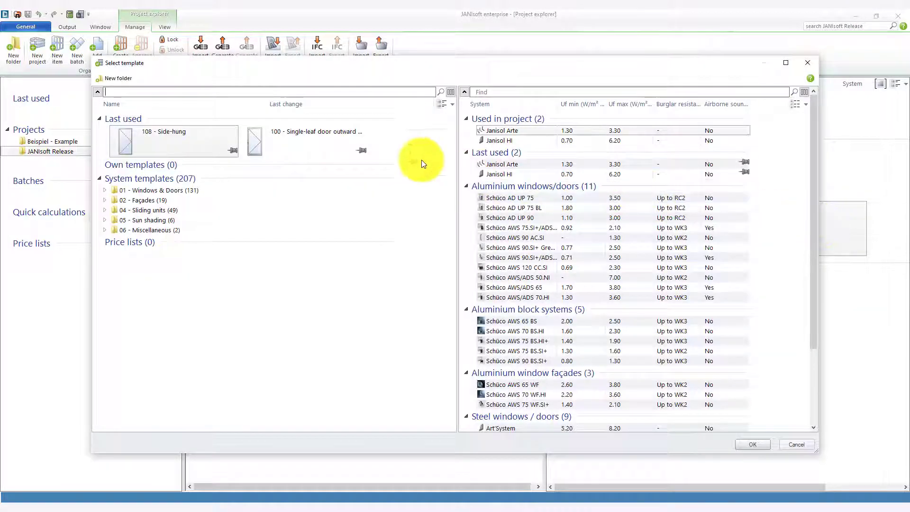
click(310, 146)
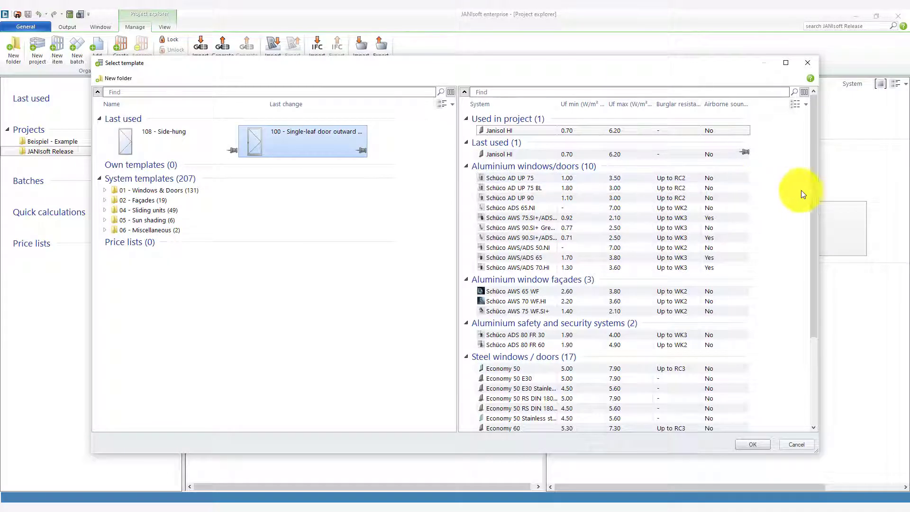
drag(812, 190, 823, 343)
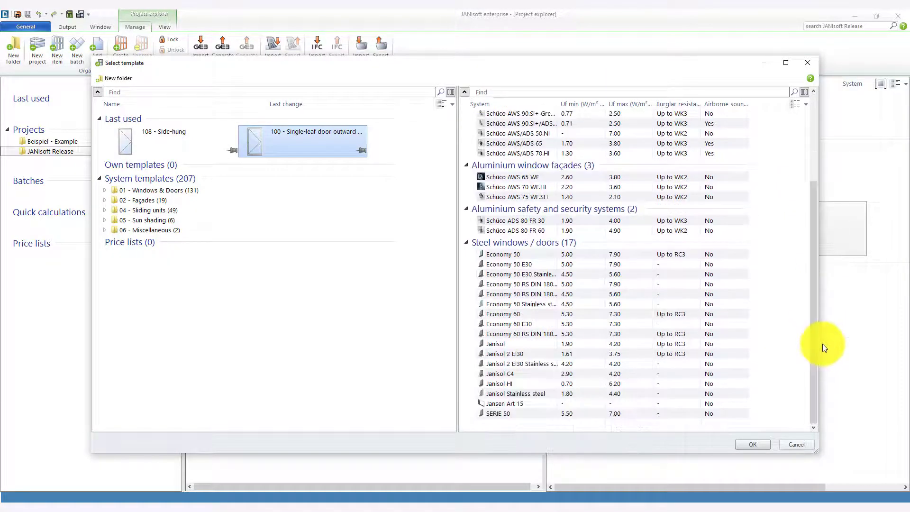
click(522, 345)
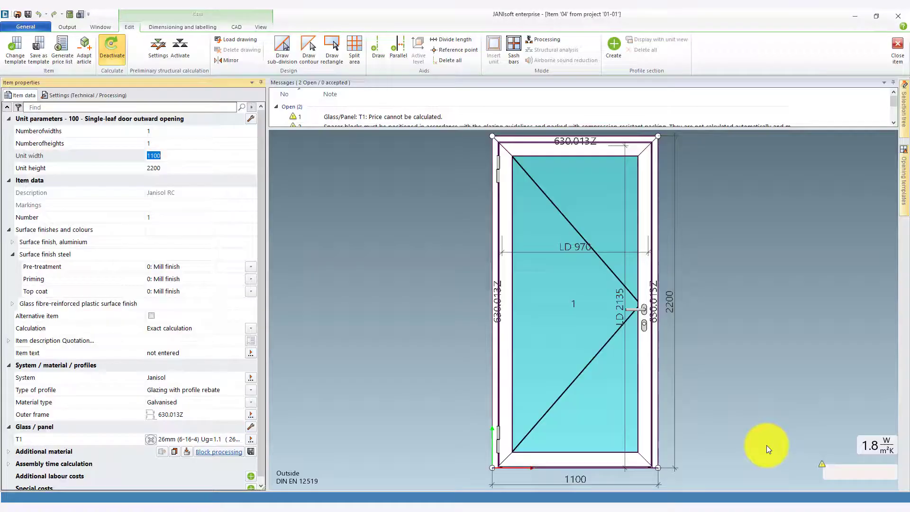
Set the fittings type of the door's field to RC2 and check the door's fittings details in the drawing.
click(551, 285)
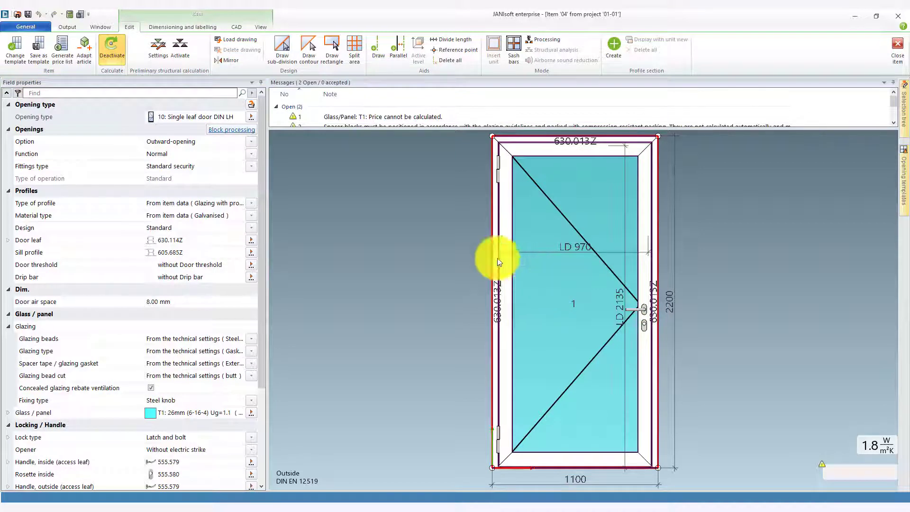
click(251, 166)
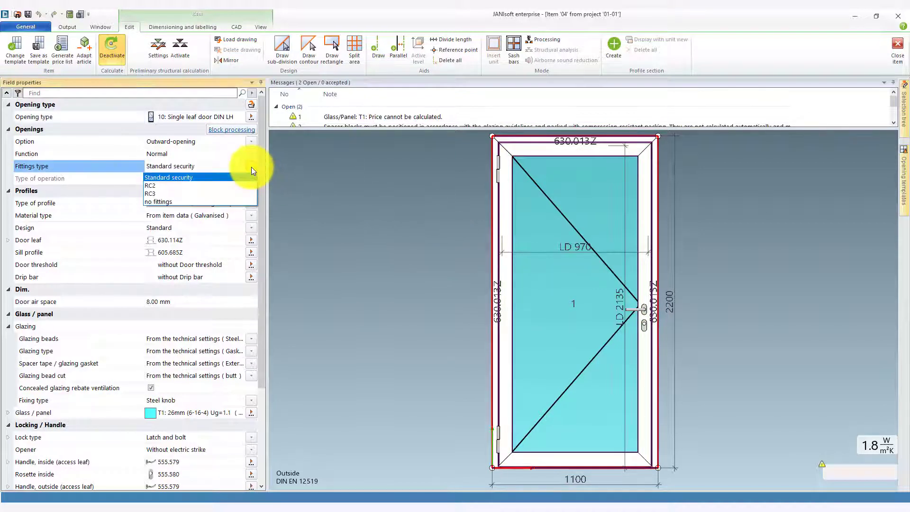
click(221, 186)
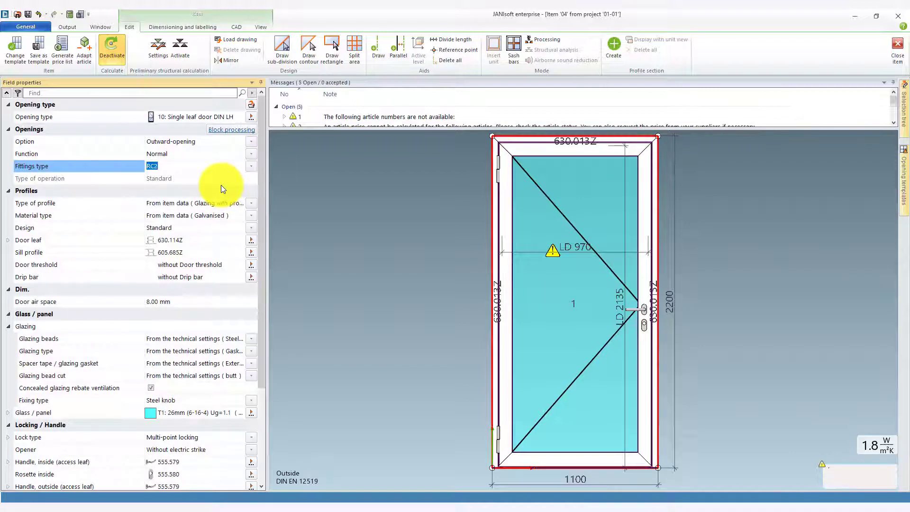
mouse_move(552, 317)
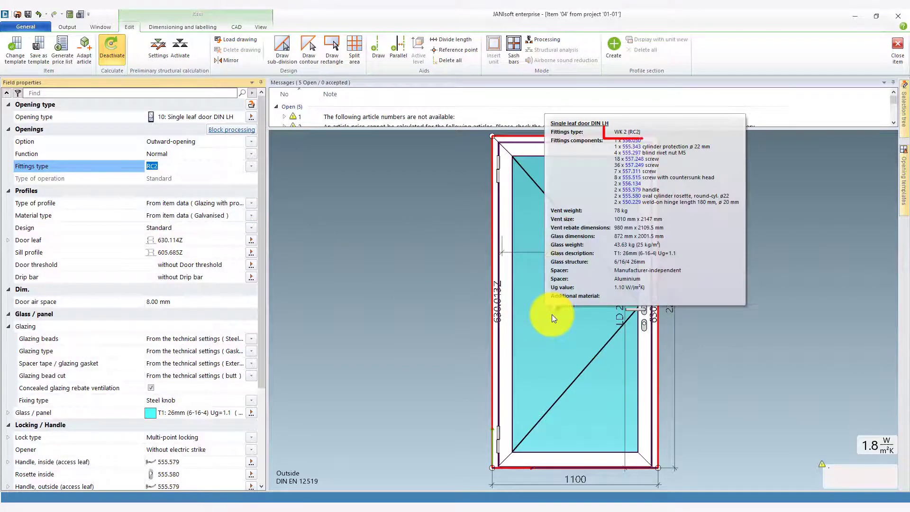